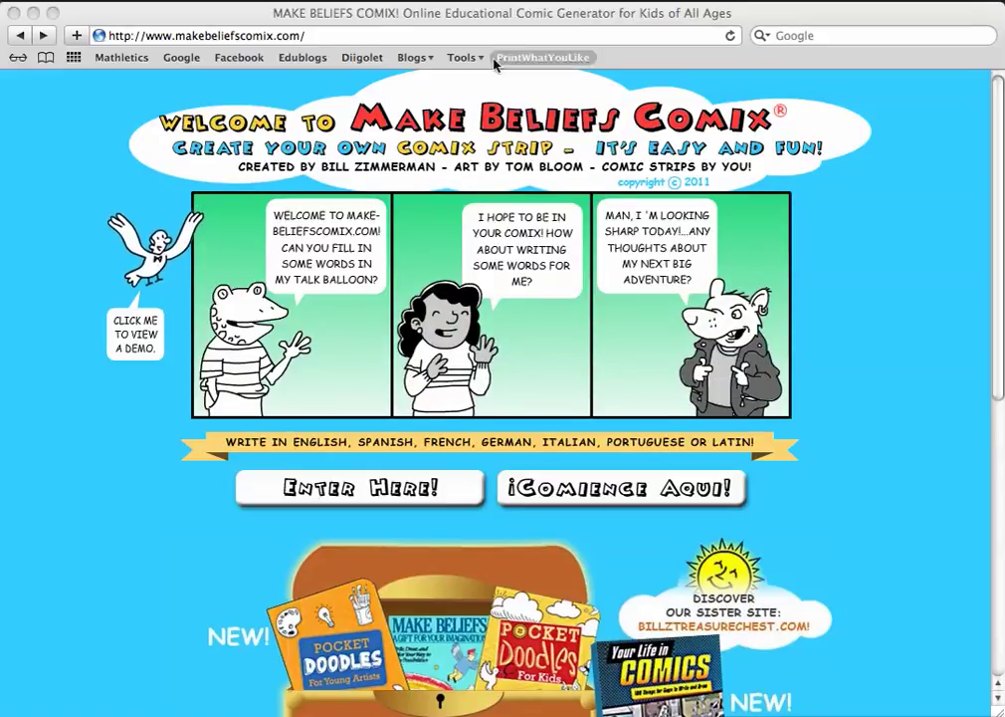
Enter the comic strip editor from the Make Beliefs Comix homepage.
left_click(350, 488)
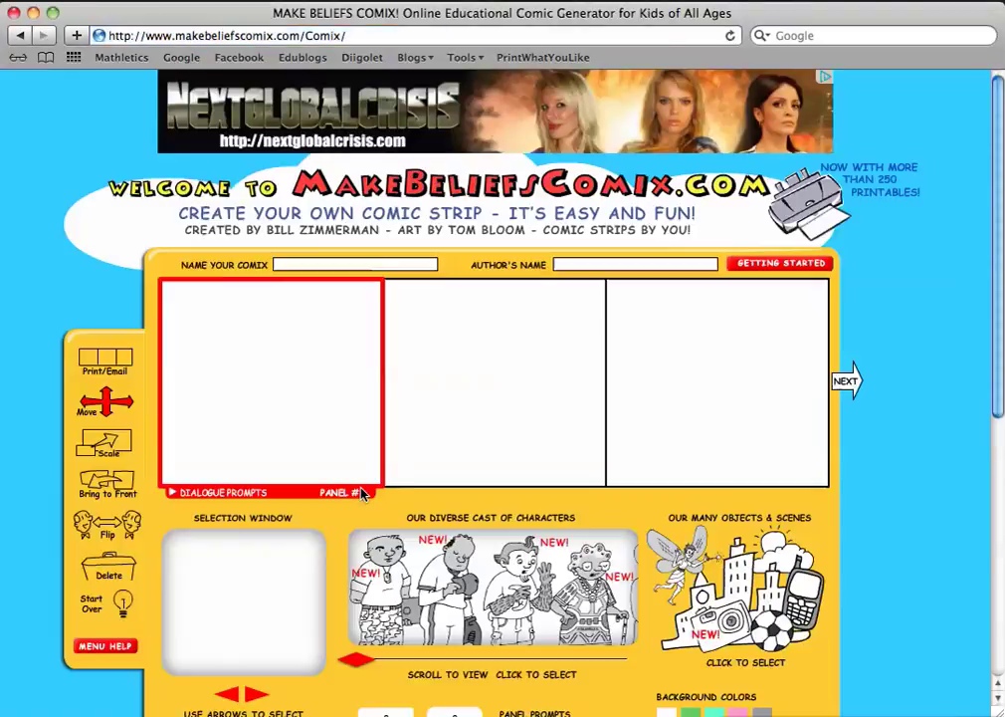
Change the strip layout from four panels to two large panels.
scroll(364, 493, "down", 3)
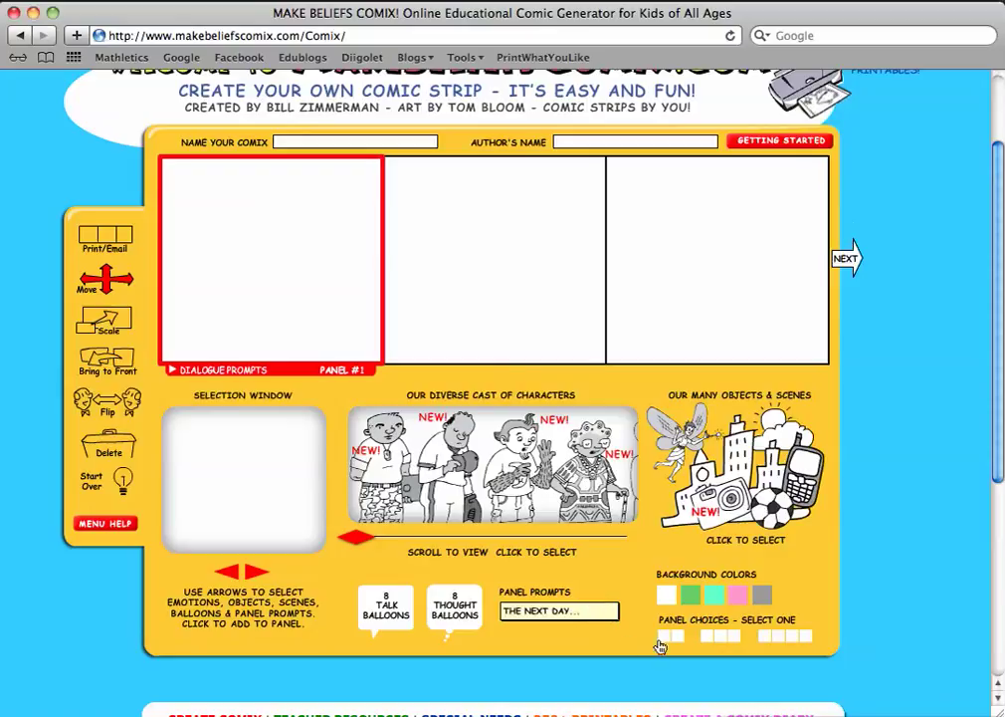
left_click(792, 641)
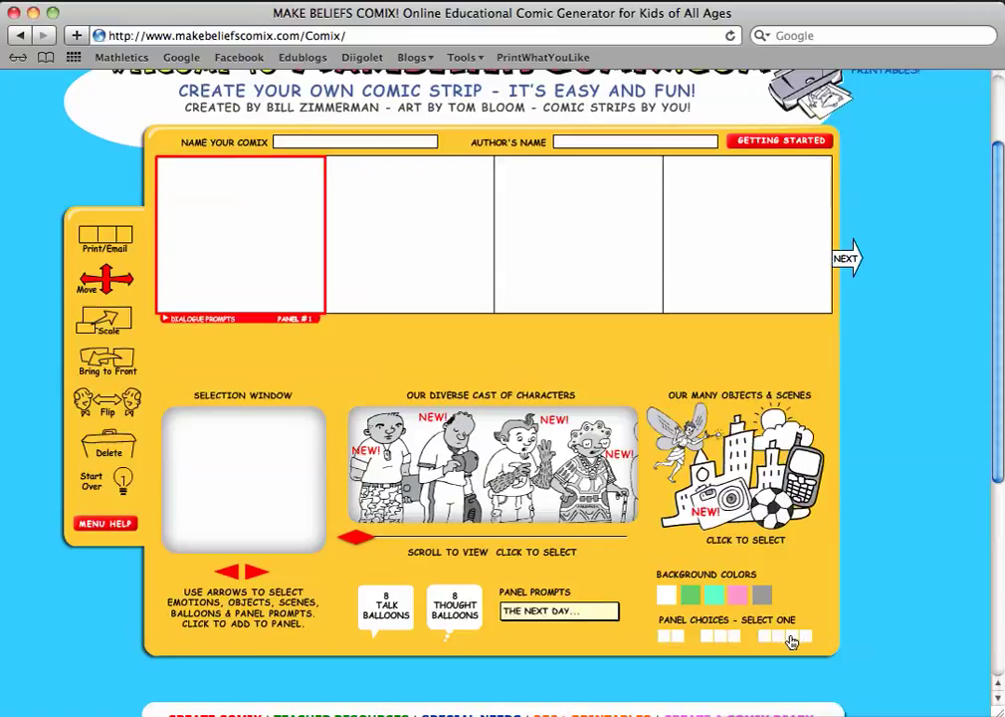
left_click(674, 642)
Try green, aqua, pink and grey backgrounds on the first panel, settling on pink.
left_click(690, 595)
left_click(715, 595)
left_click(737, 597)
left_click(761, 595)
Reset panel 1 to a white background and add the street storefront scene to it.
left_click(665, 597)
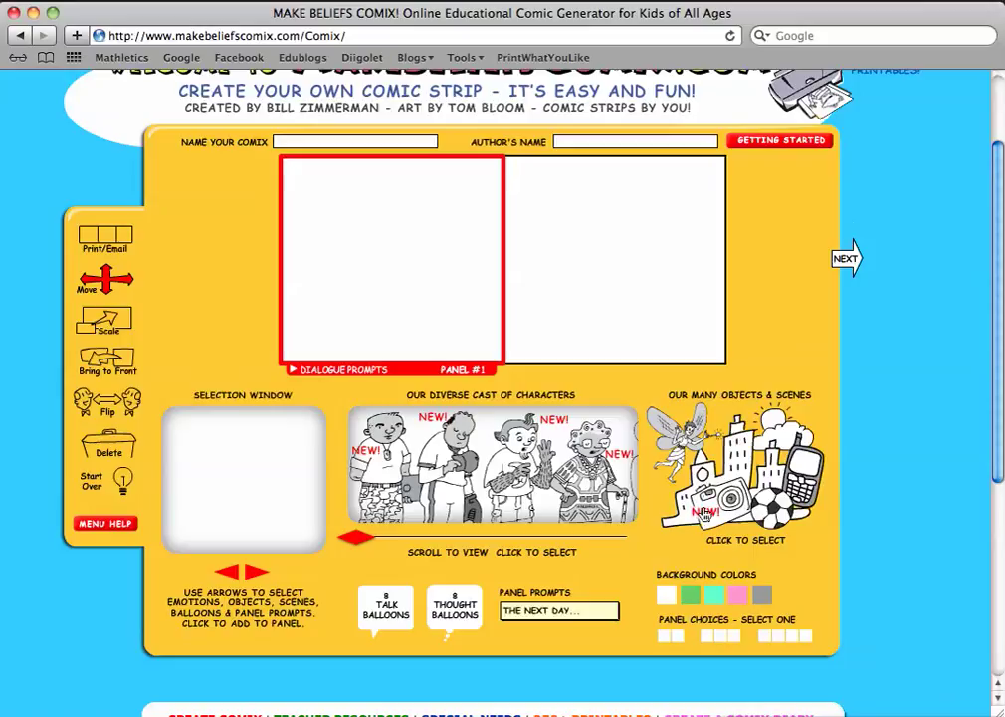
left_click(731, 484)
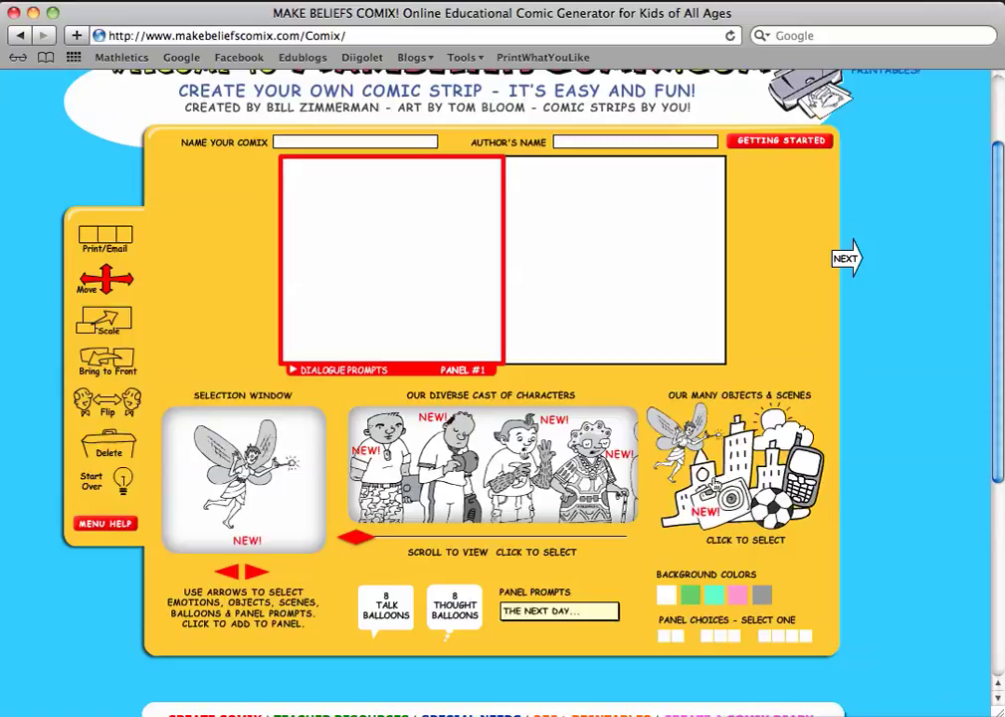
left_click(255, 574)
left_click(255, 574)
left_click(255, 573)
left_click(254, 573)
left_click(254, 574)
left_click(254, 574)
left_click(255, 573)
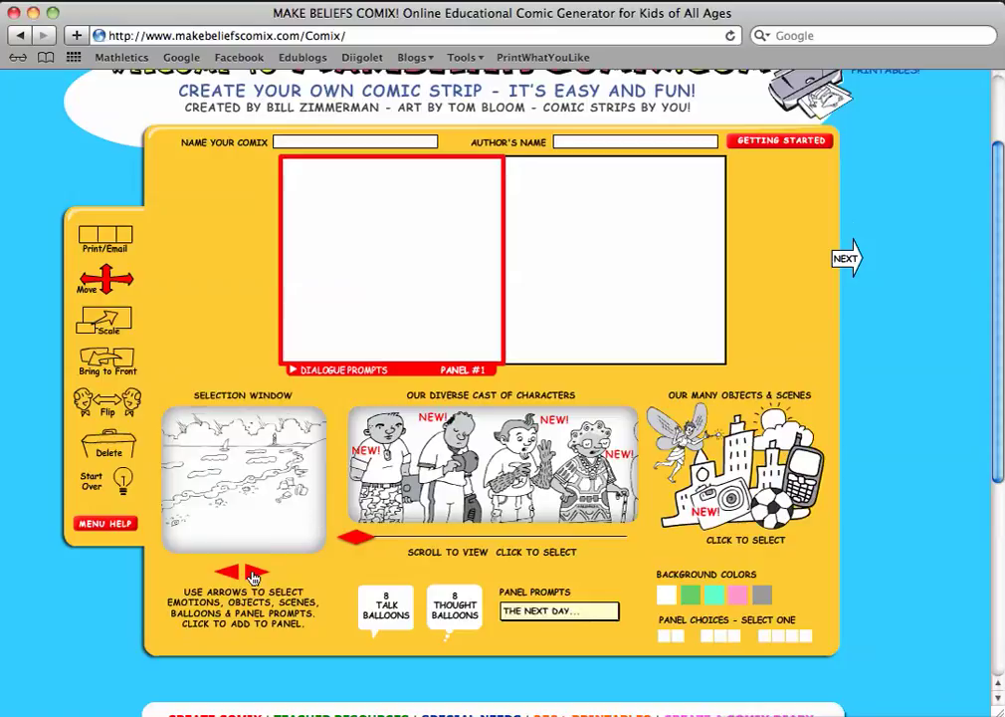
left_click(255, 573)
left_click(256, 498)
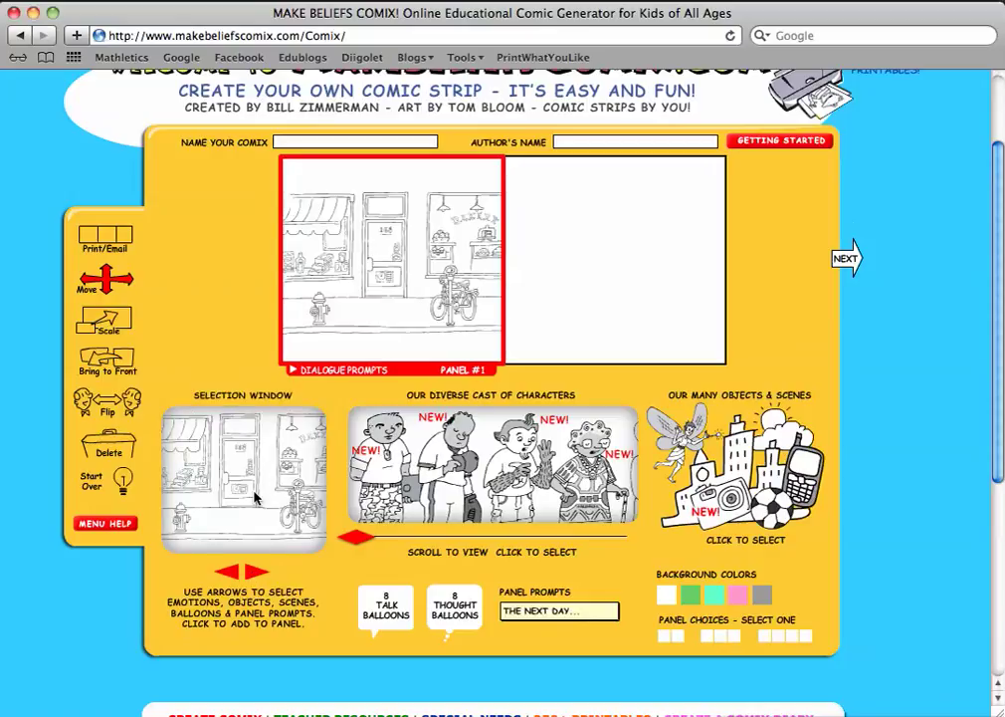
Enlarge the storefront scene and shift it slightly down to fill the panel.
left_click(118, 331)
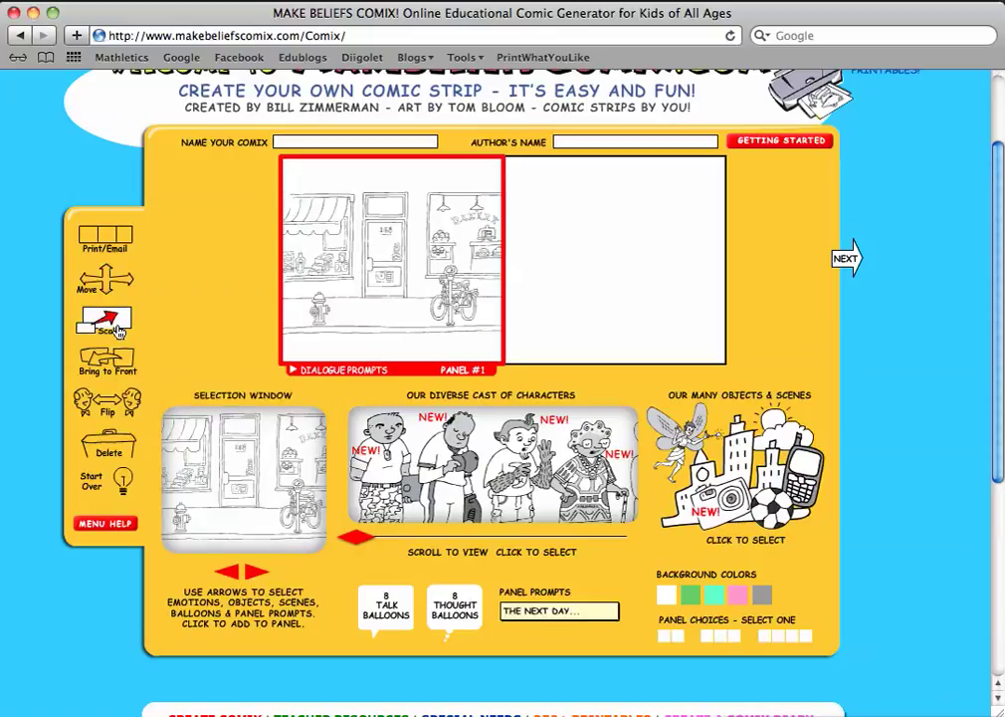
left_click(383, 285)
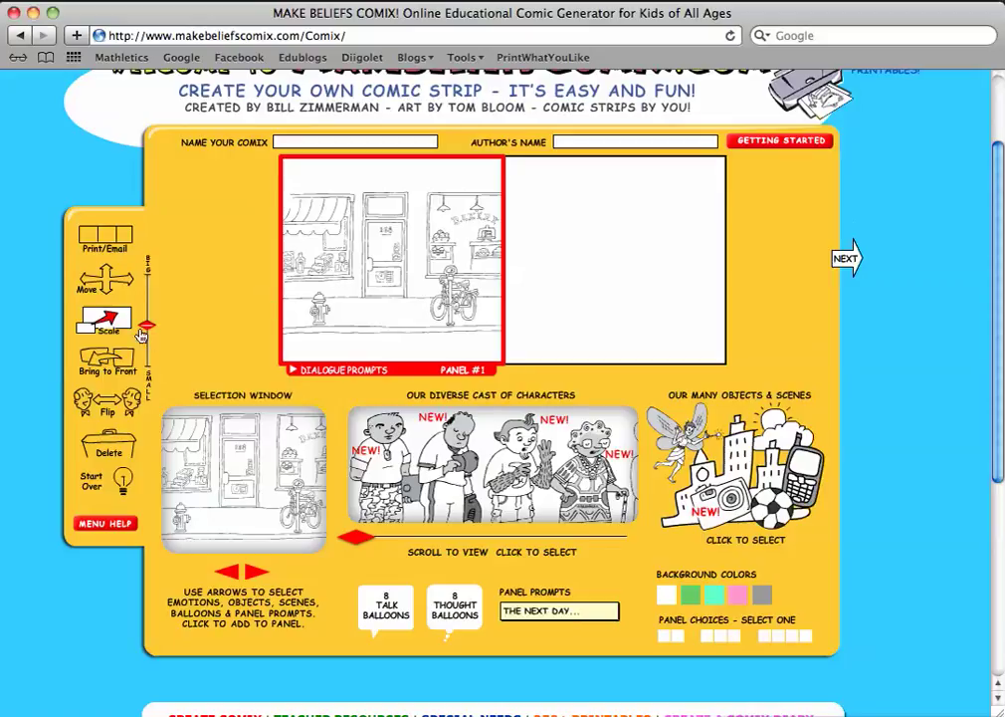
left_click_drag(147, 329, 148, 308)
left_click(104, 281)
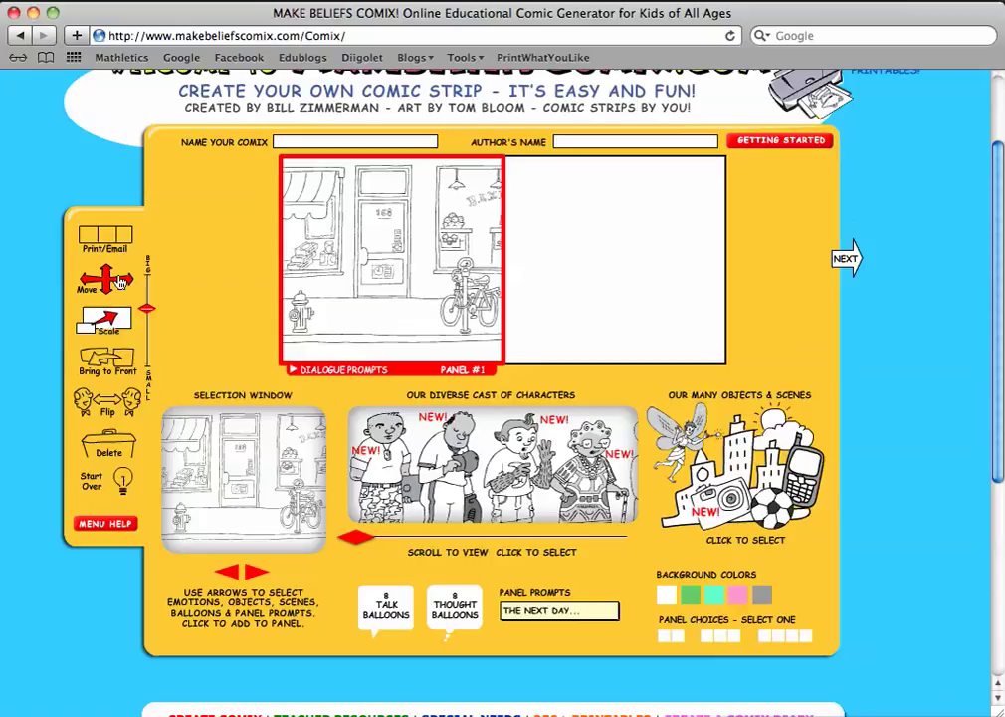
left_click_drag(377, 241, 376, 244)
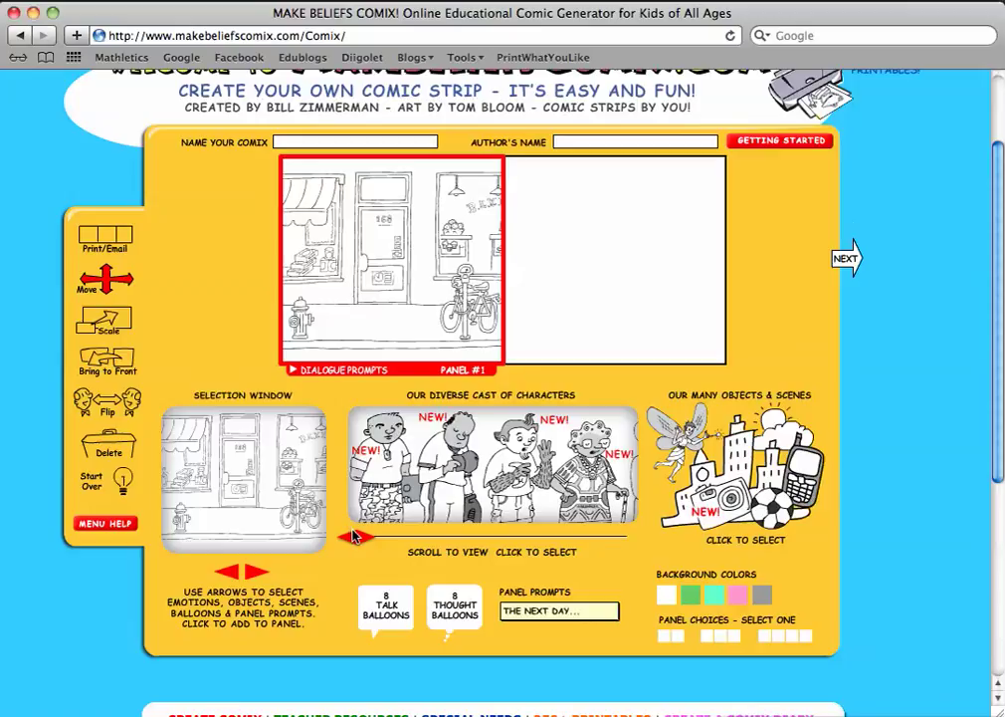
left_click_drag(368, 539, 456, 538)
Add the top-hat character to panel 1 and move him to the left.
left_click(459, 486)
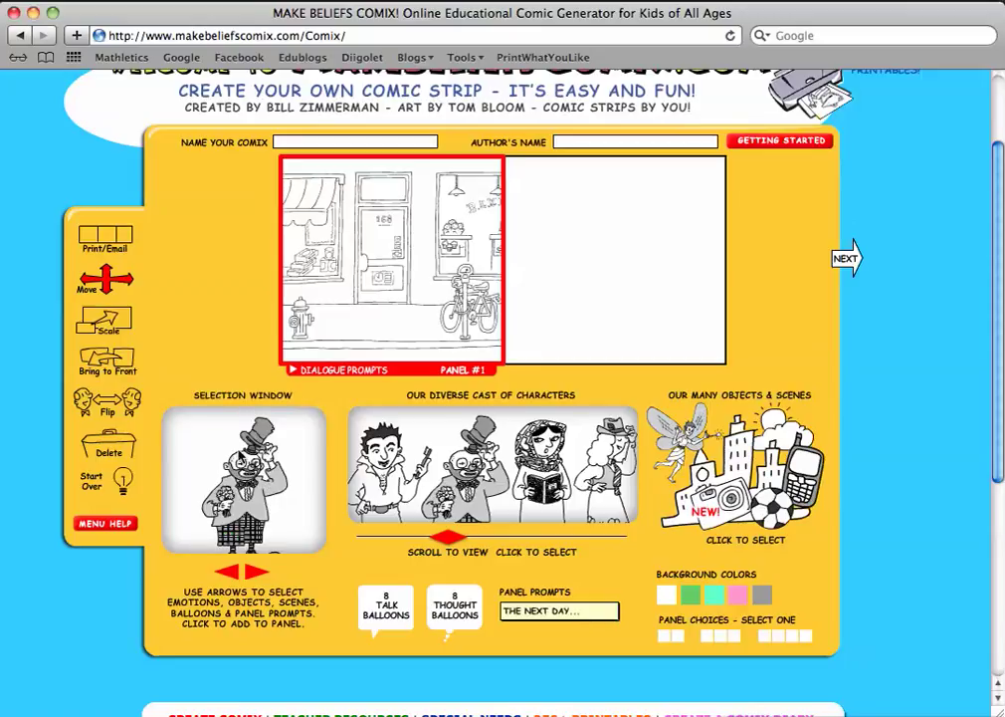
left_click(249, 479)
left_click_drag(381, 320, 331, 320)
left_click_drag(452, 540, 532, 534)
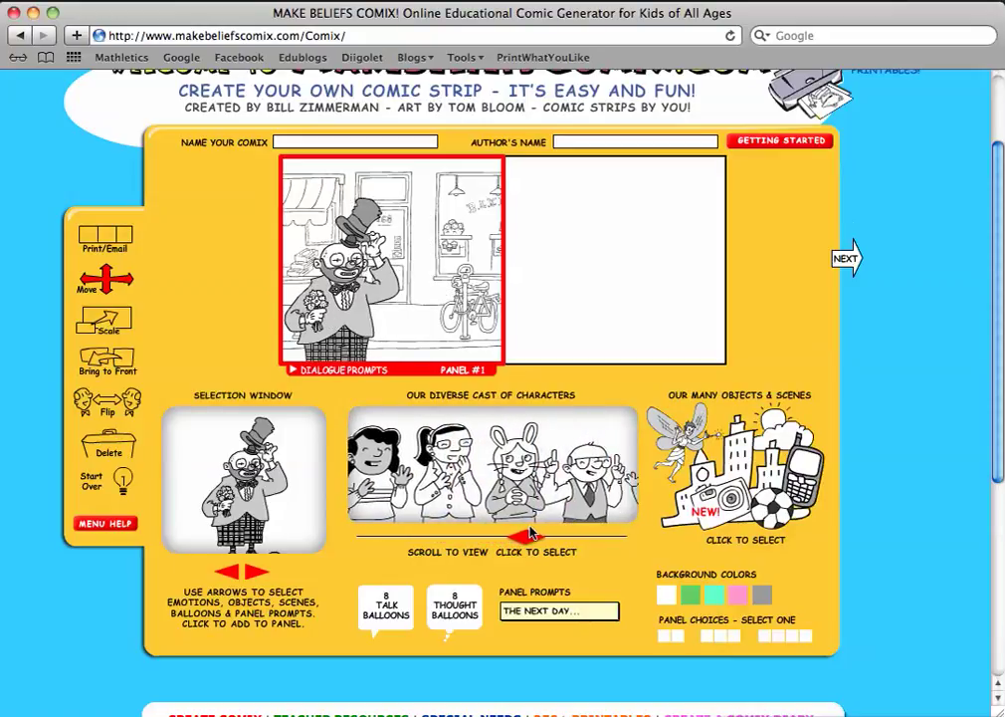
Add the bunny character and place it to the right of the man.
left_click(515, 473)
left_click(227, 483)
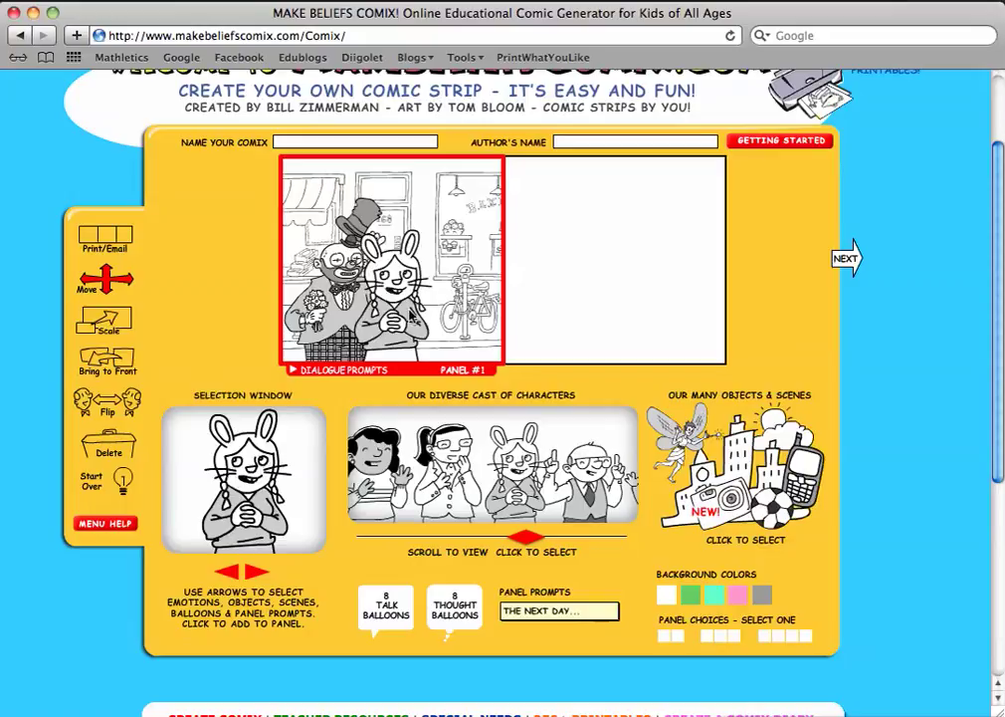
left_click_drag(398, 311, 457, 312)
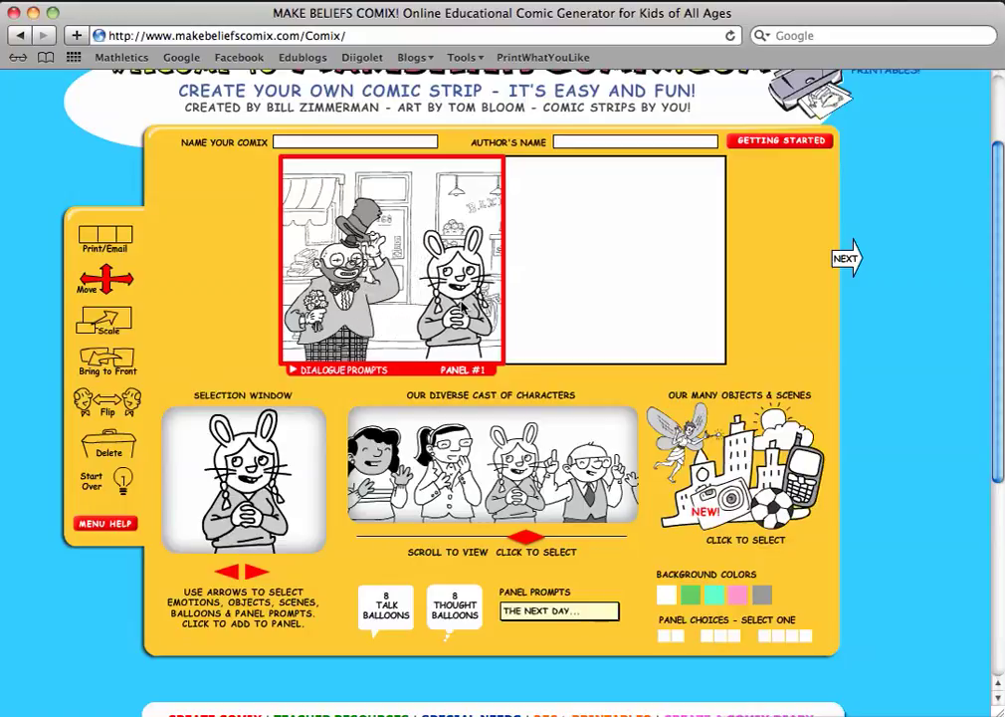
Shrink the top-hat man slightly and mirror the bunny to face him.
left_click(109, 324)
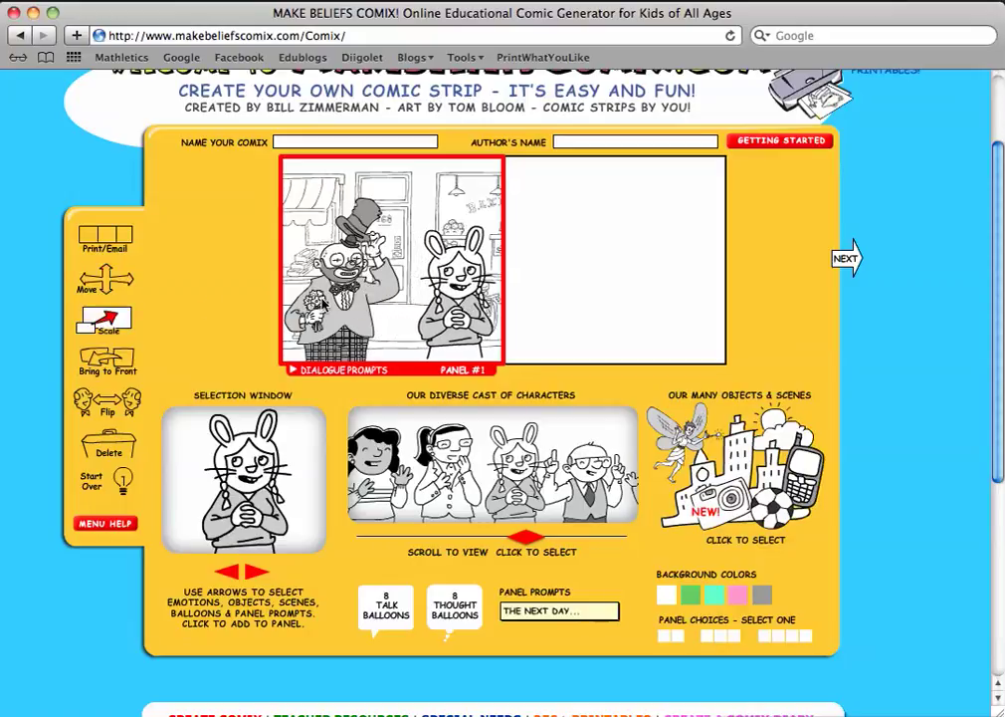
left_click_drag(146, 328, 148, 329)
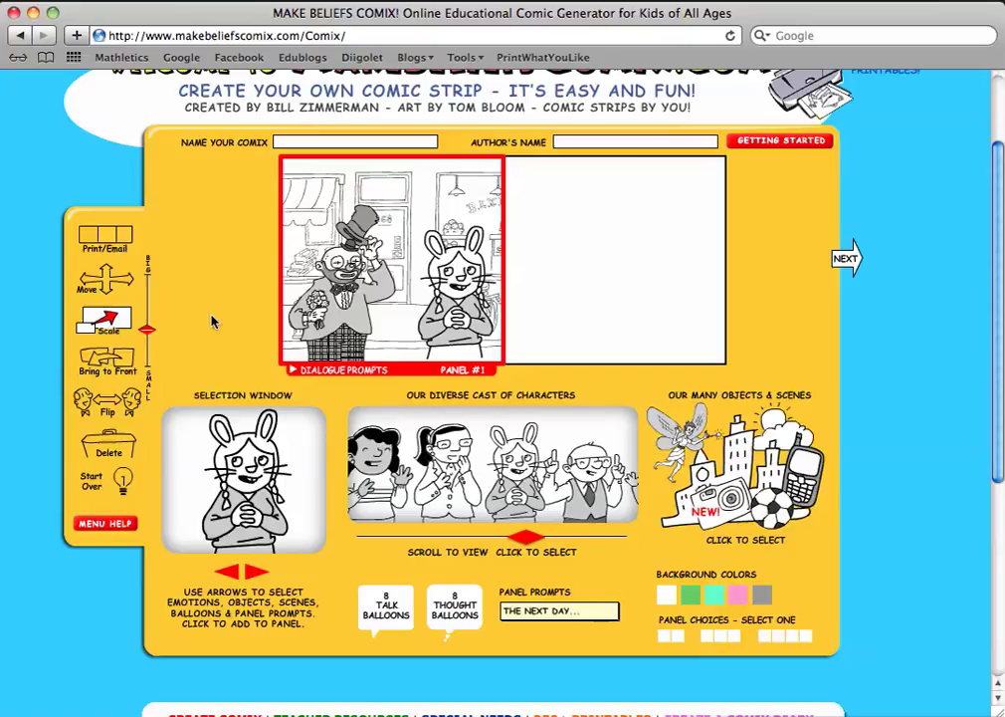
left_click_drag(147, 329, 147, 325)
left_click_drag(148, 331, 149, 337)
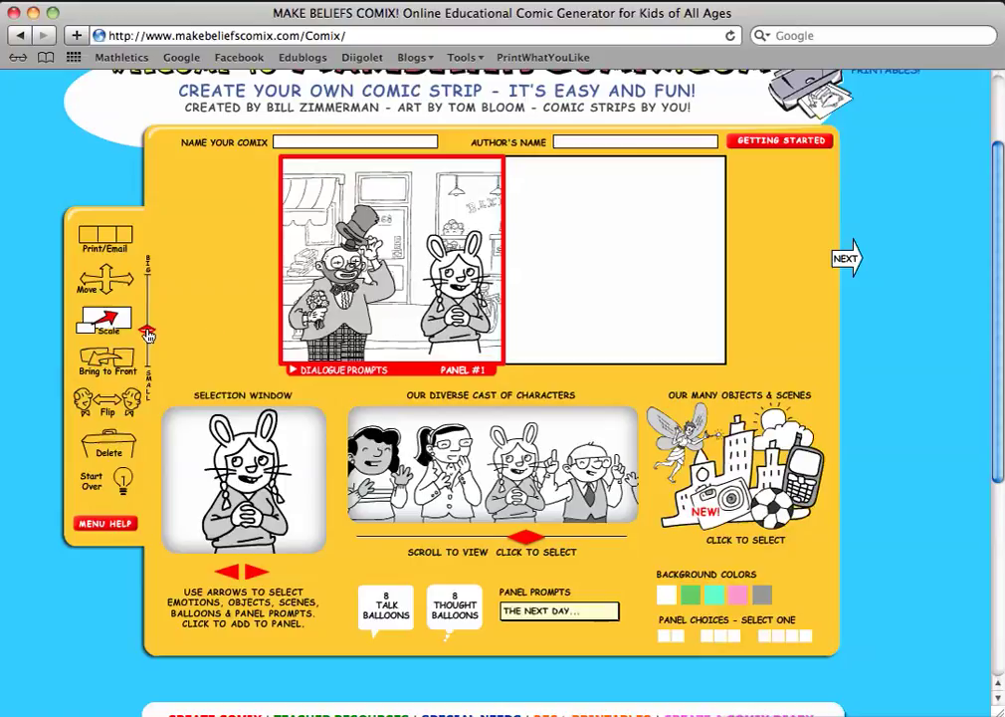
left_click(106, 281)
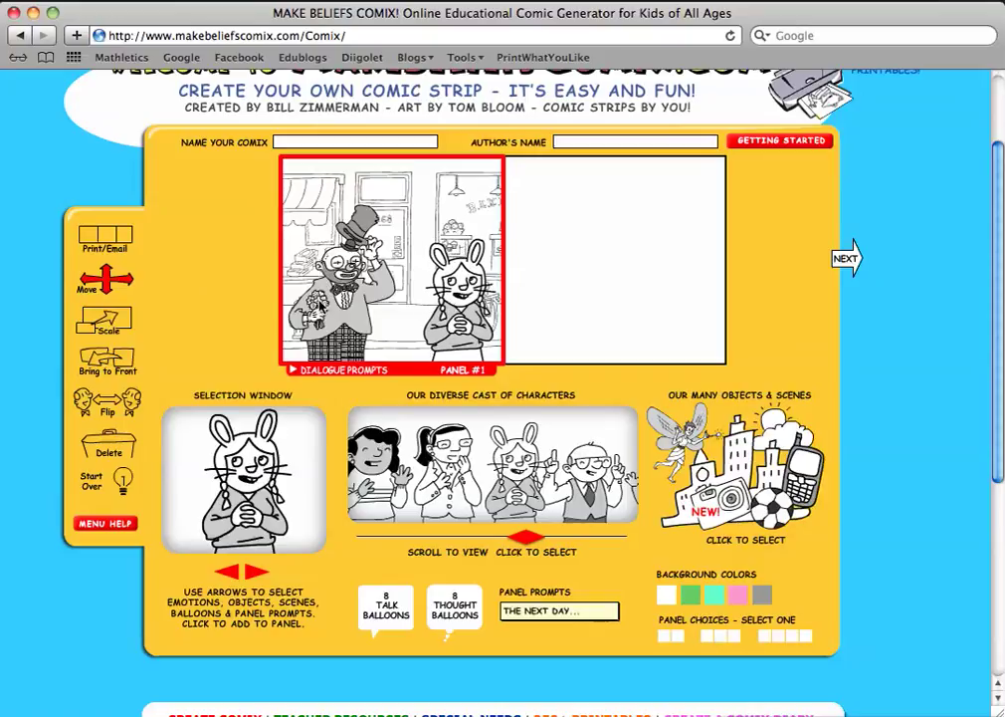
left_click(101, 414)
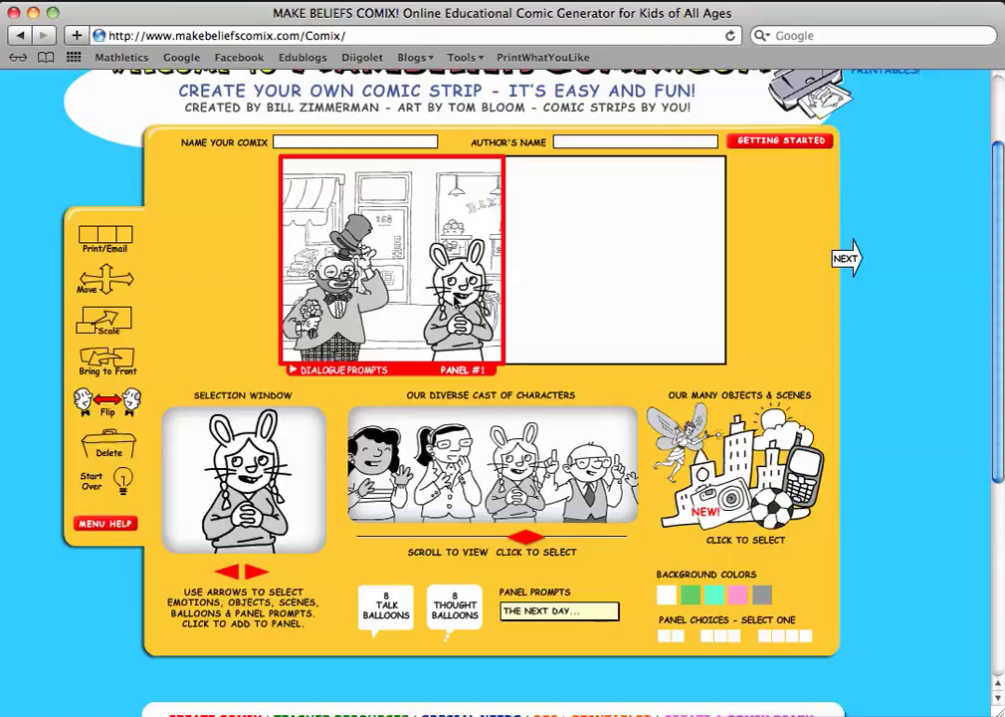
left_click(456, 298)
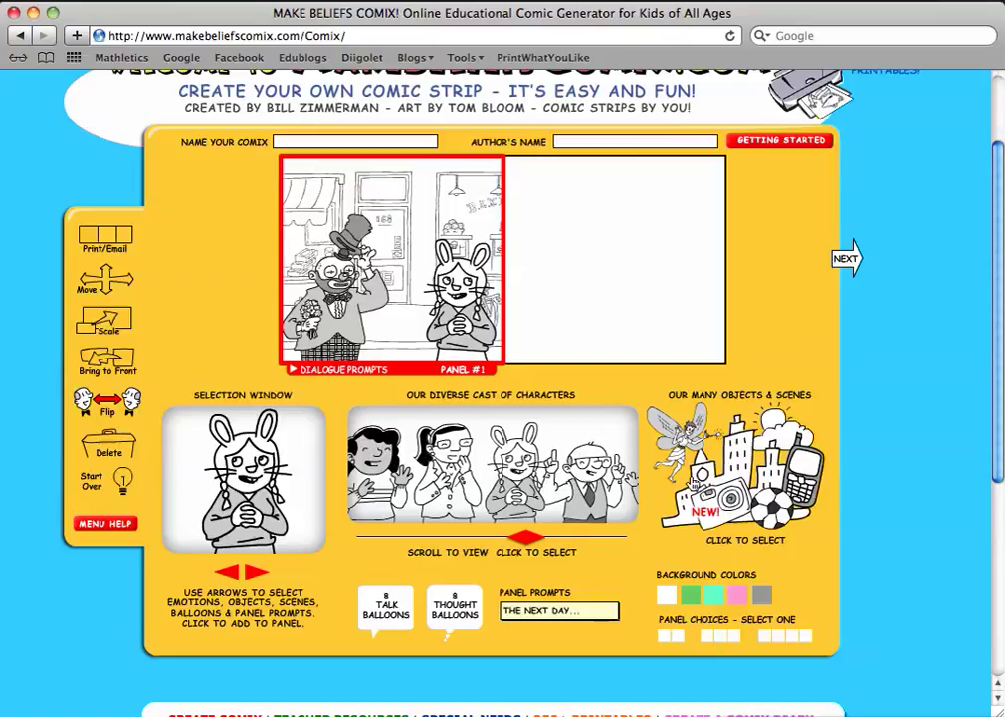
left_click(709, 492)
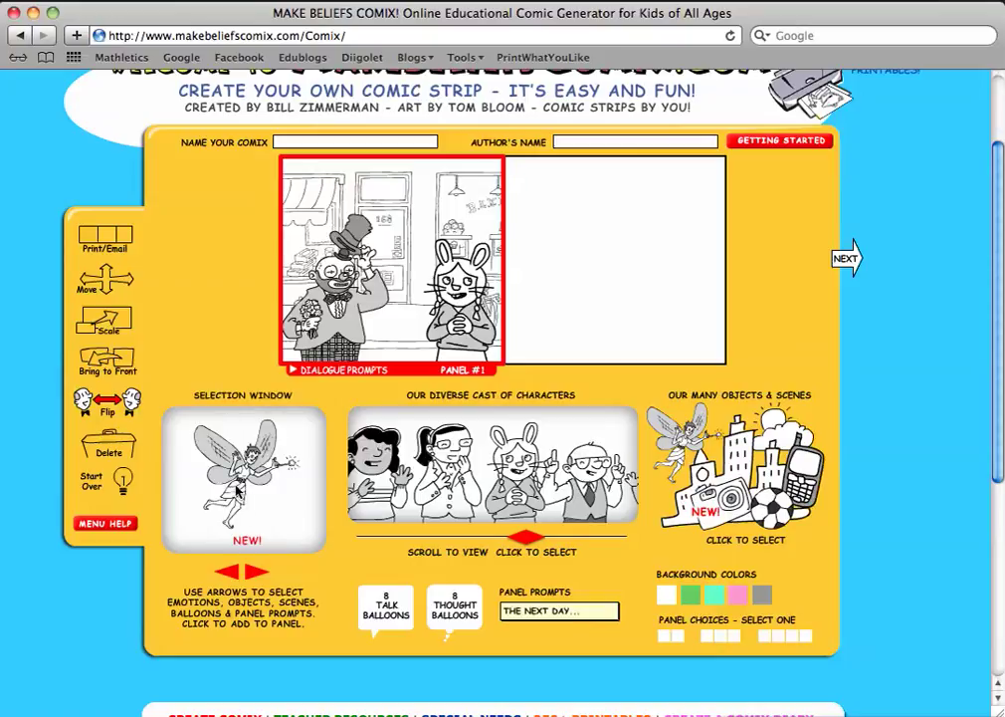
left_click(257, 571)
left_click(257, 571)
left_click(257, 573)
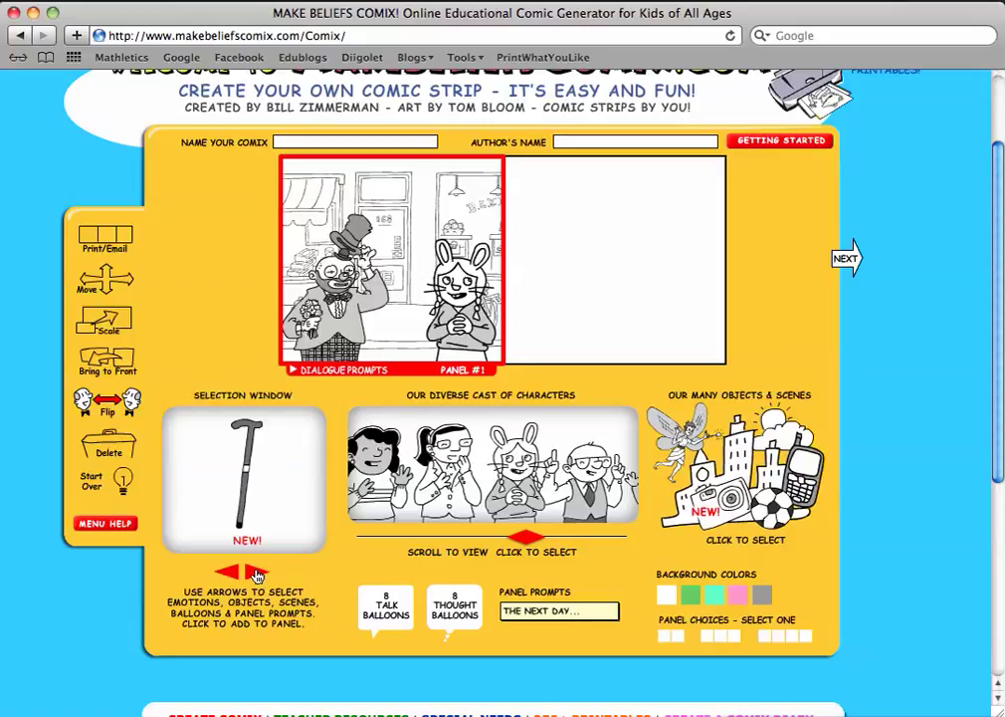
left_click(241, 497)
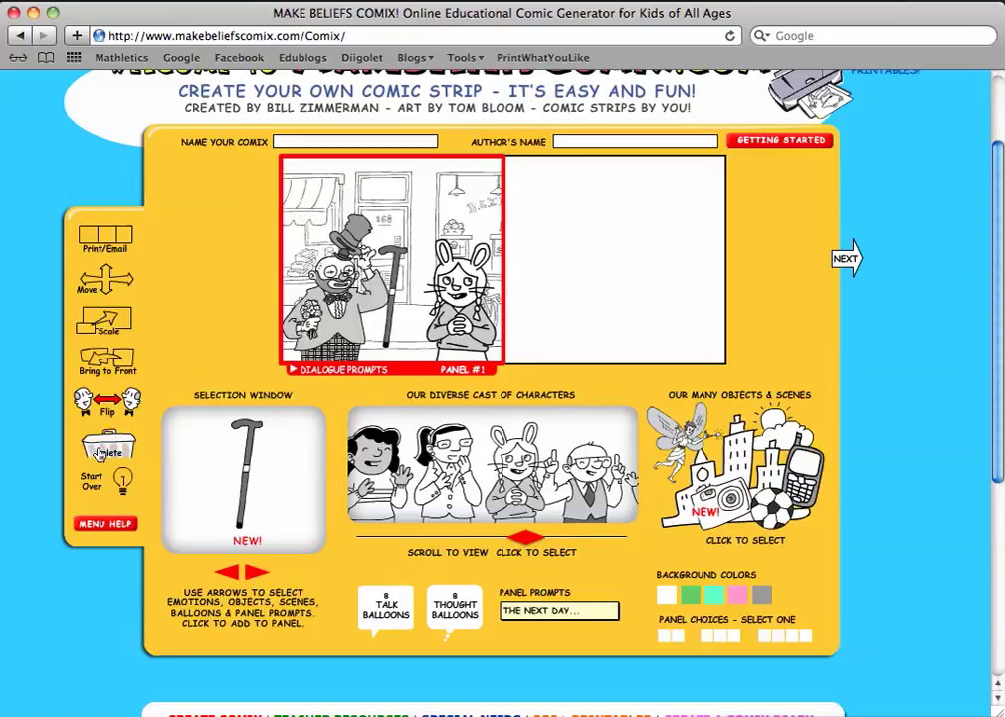
left_click(396, 286)
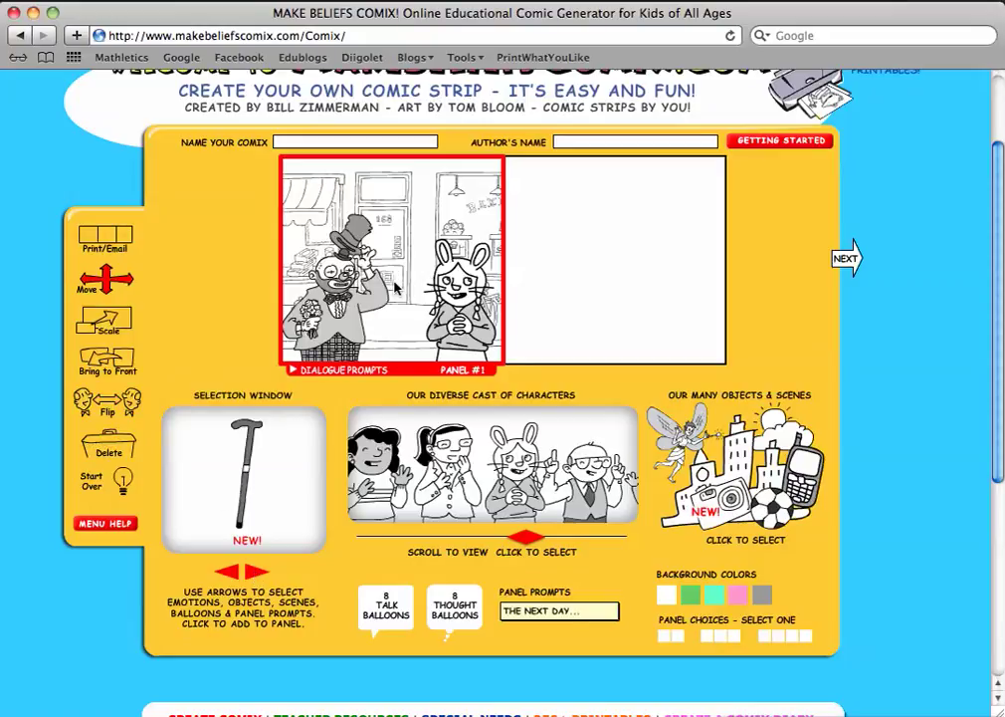
left_click(253, 438)
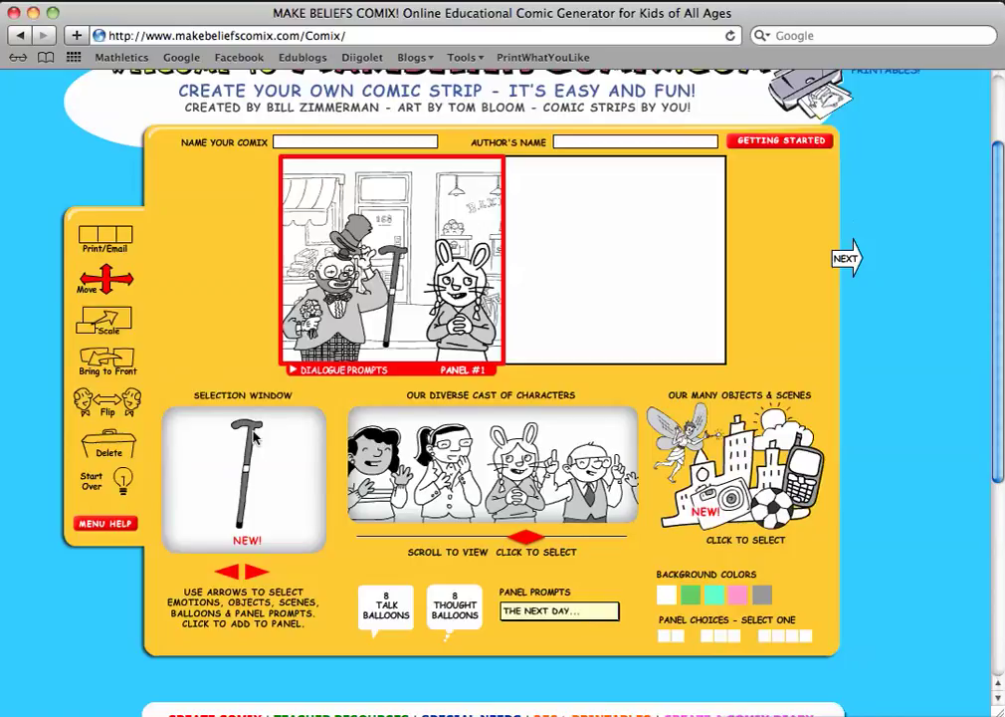
left_click_drag(397, 282, 373, 279)
left_click(103, 359)
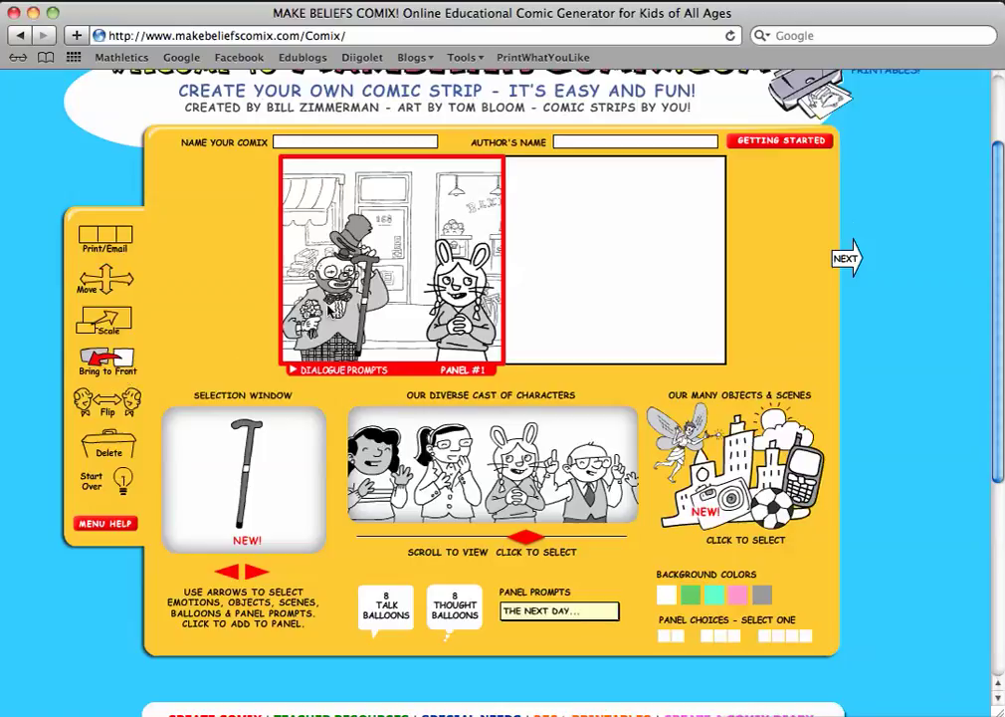
left_click(329, 310)
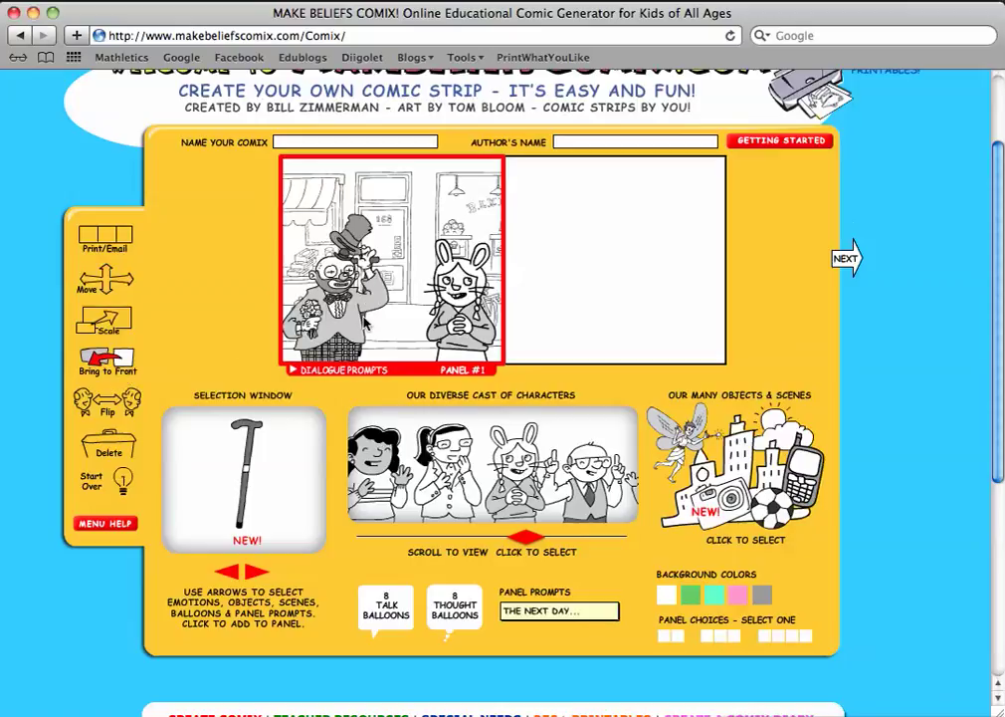
left_click(362, 324)
left_click(107, 443)
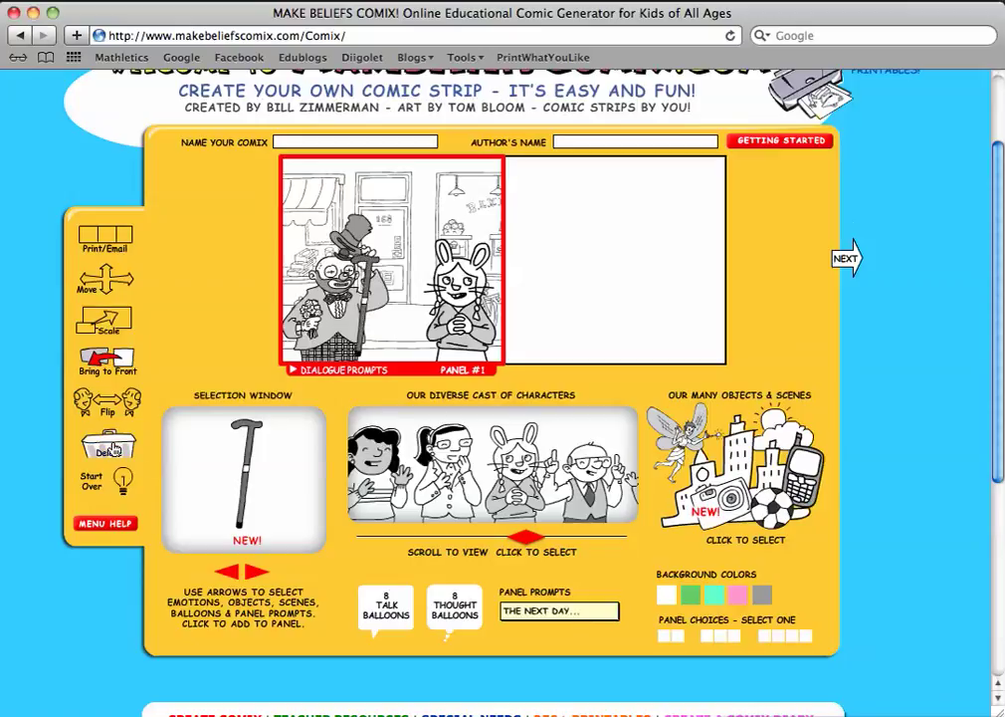
left_click(365, 326)
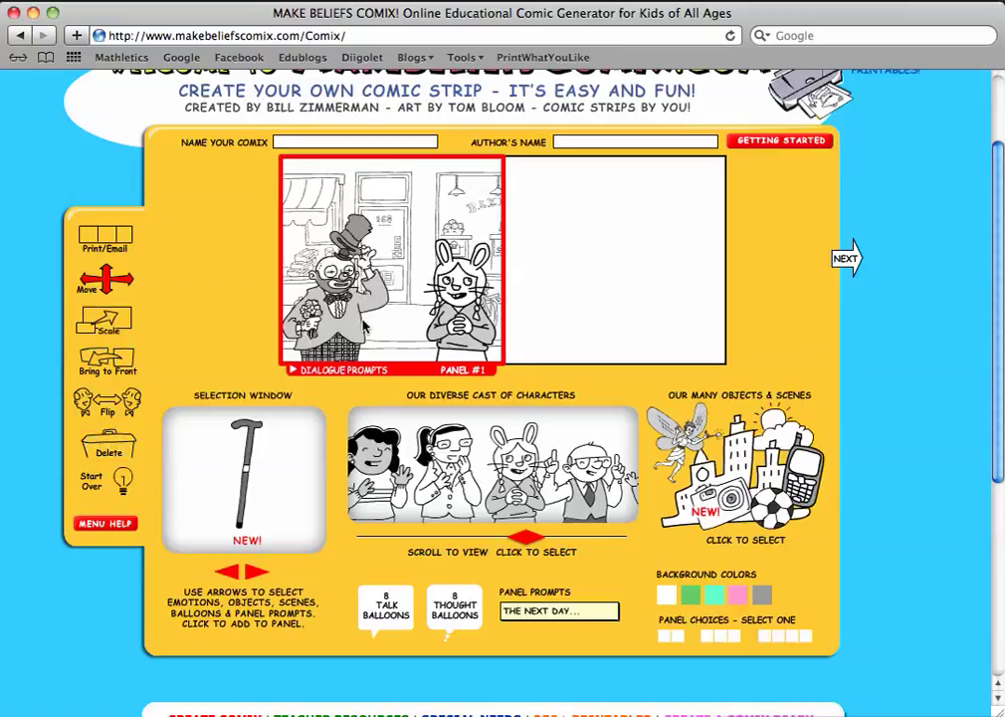
Add a square talk balloon above the clown reading 'Excuse me. Is there a Starbucks around here?'.
left_click(379, 617)
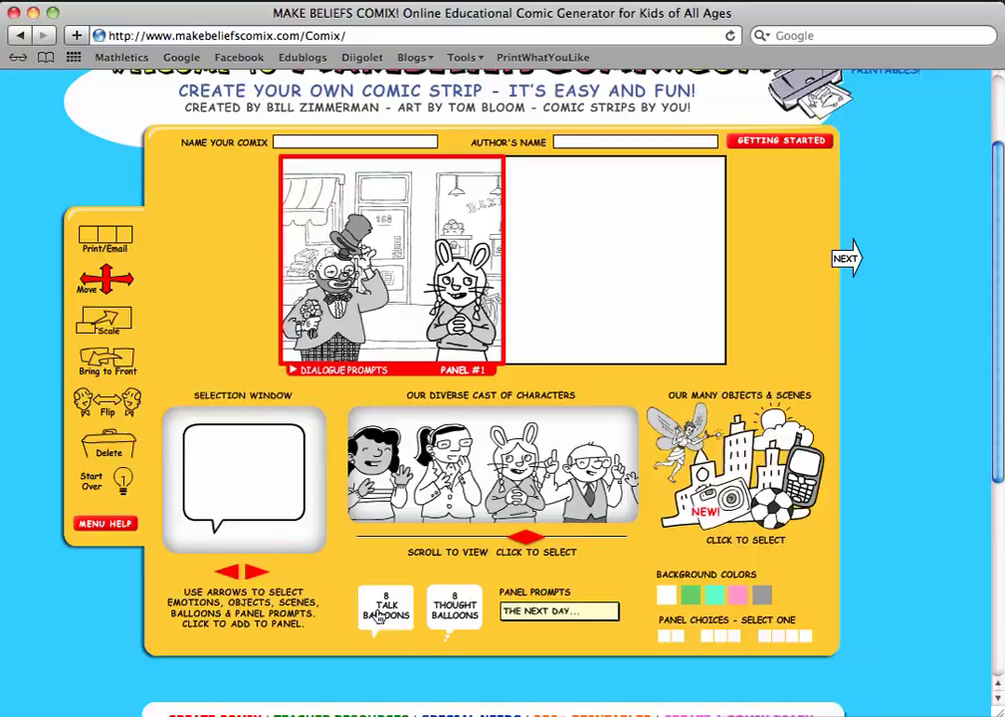
left_click(253, 575)
left_click(243, 476)
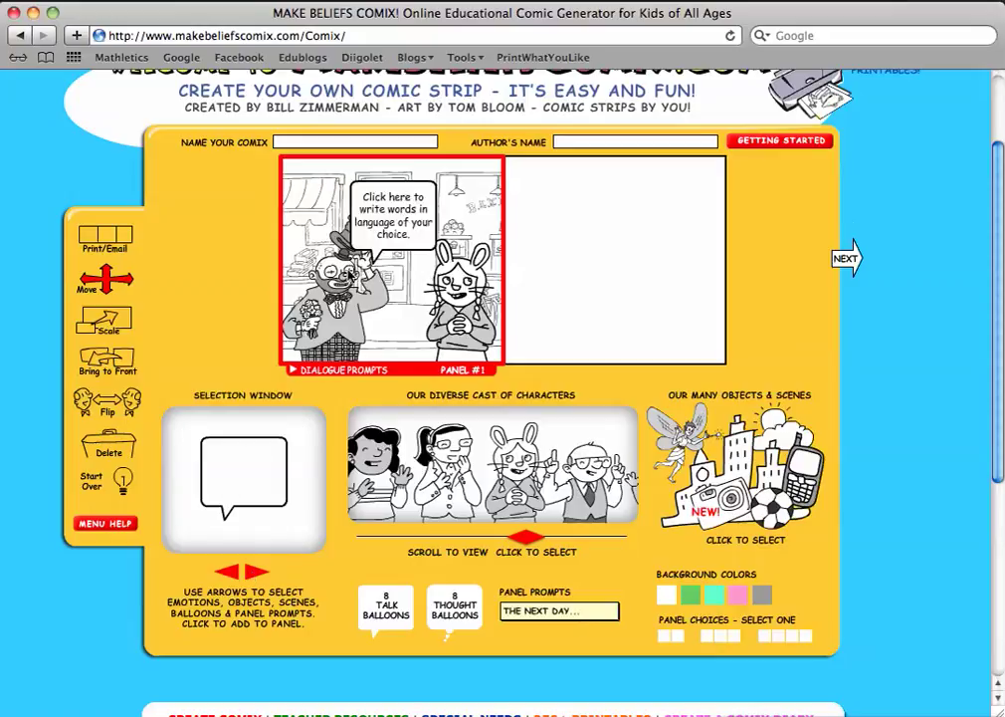
left_click(393, 196)
type("Excuse me. I")
type("s there o")
type(" S")
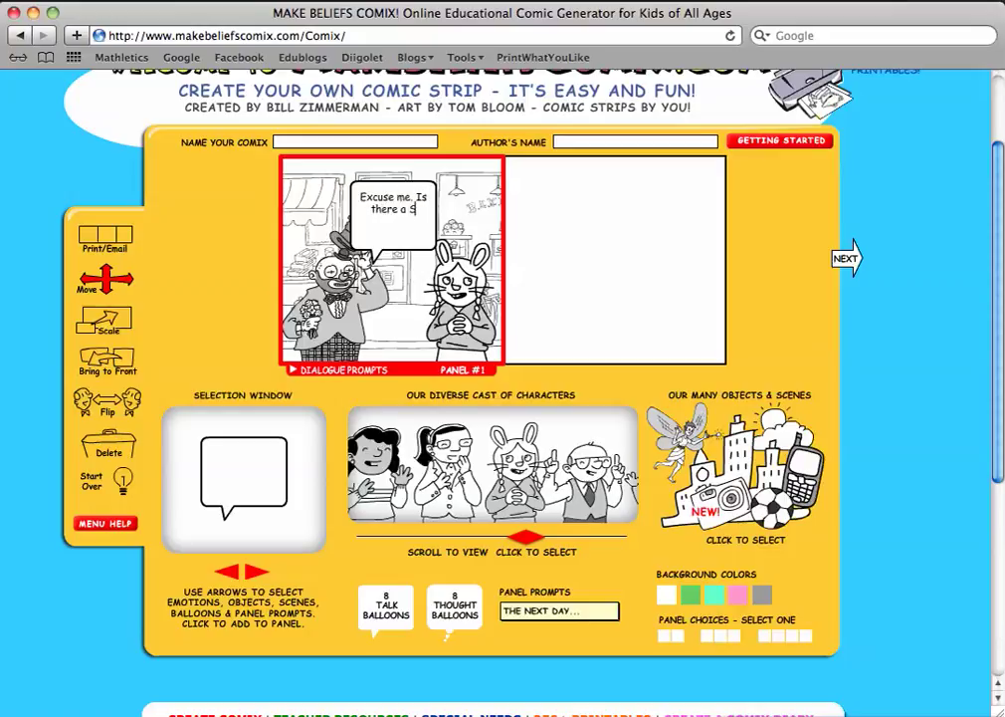
type("tarbucks around here?")
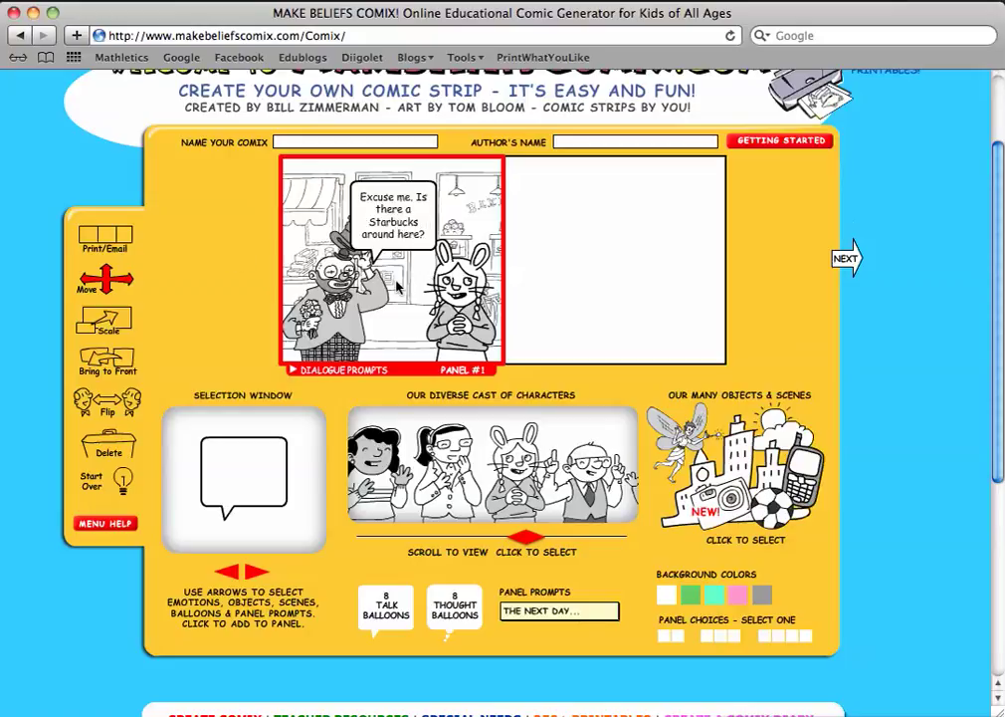
left_click_drag(398, 235, 348, 225)
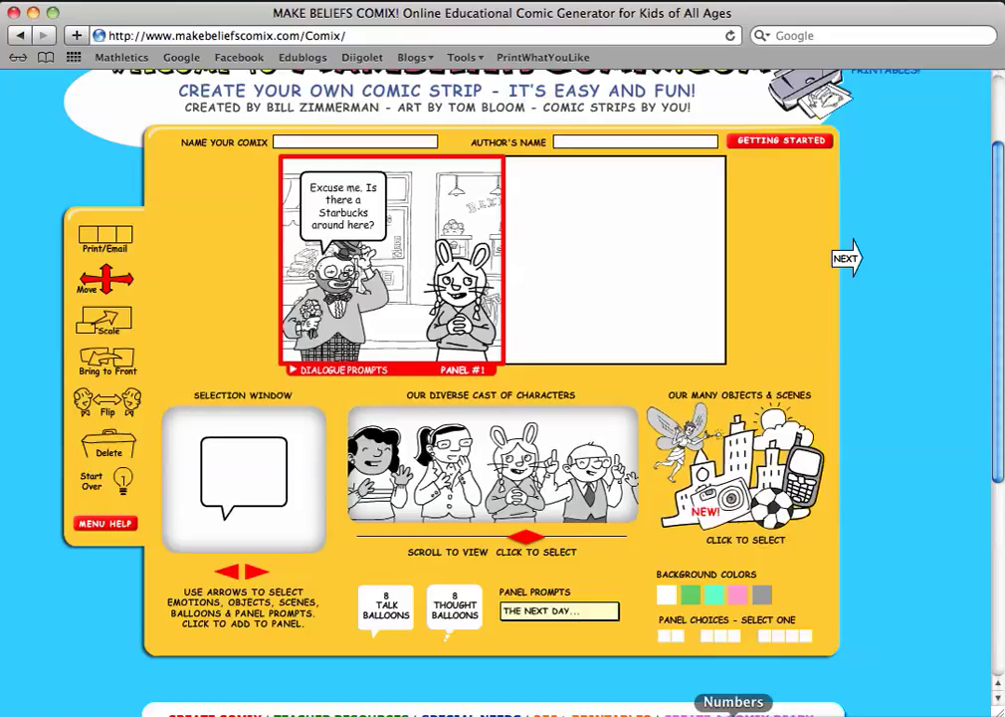
Add the SUDDENLY... caption to panel 1 and move the Starbucks balloon below it.
left_click(553, 614)
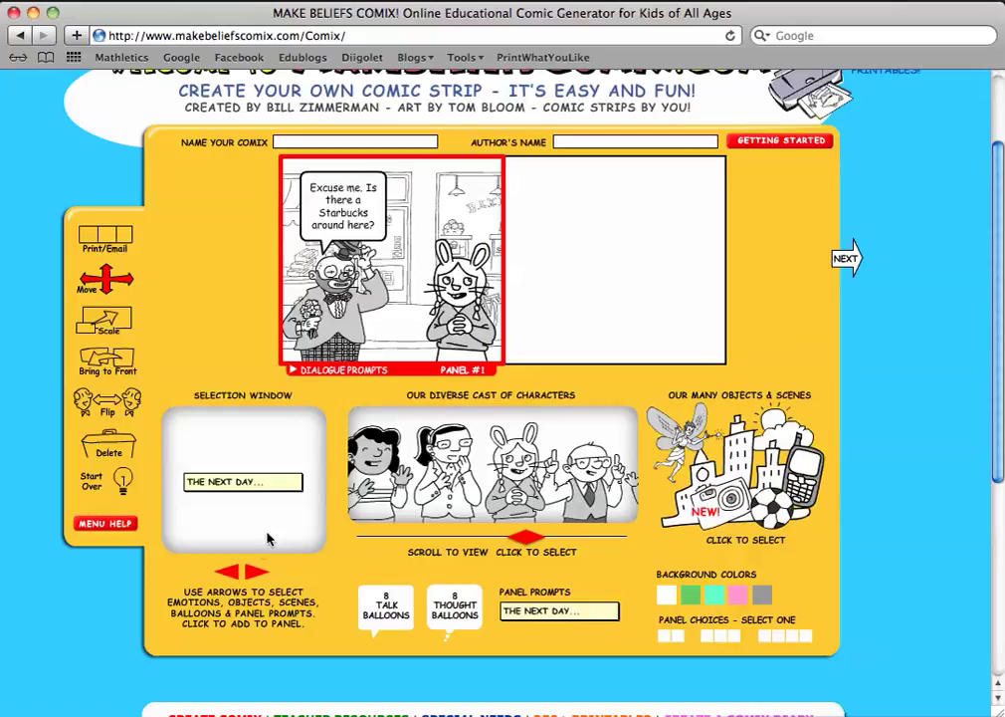
left_click(254, 574)
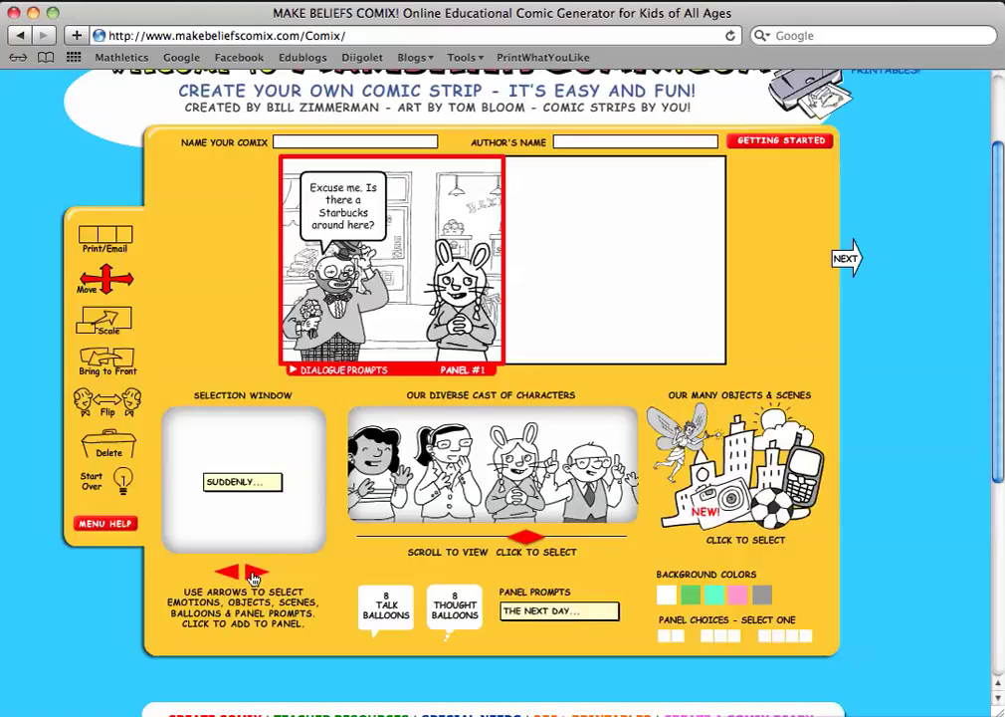
left_click(247, 483)
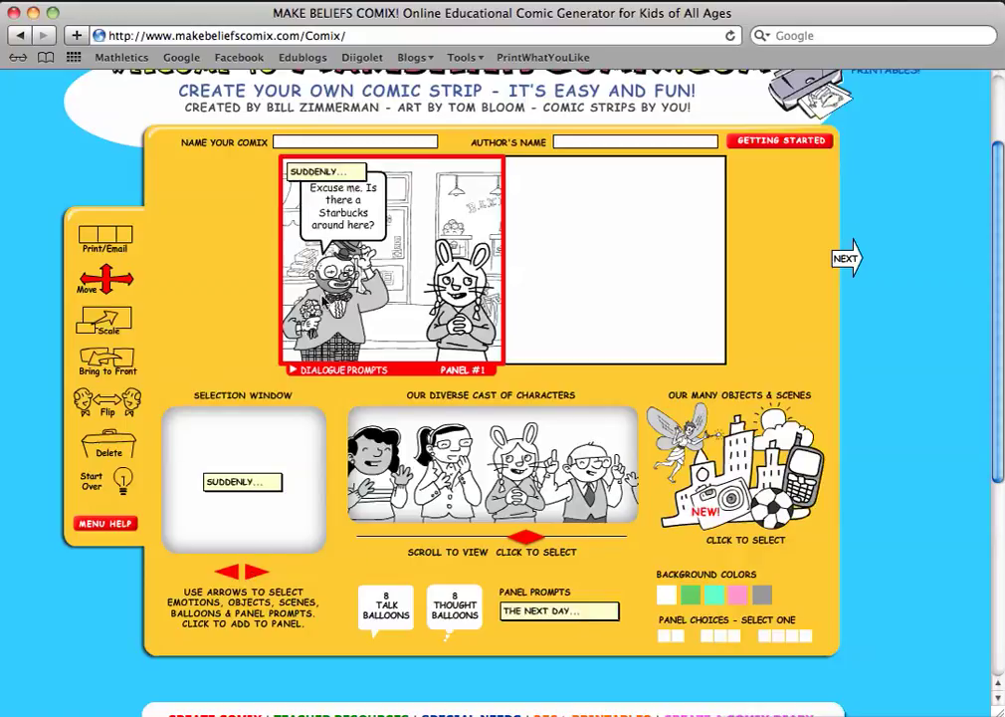
left_click_drag(334, 211, 327, 226)
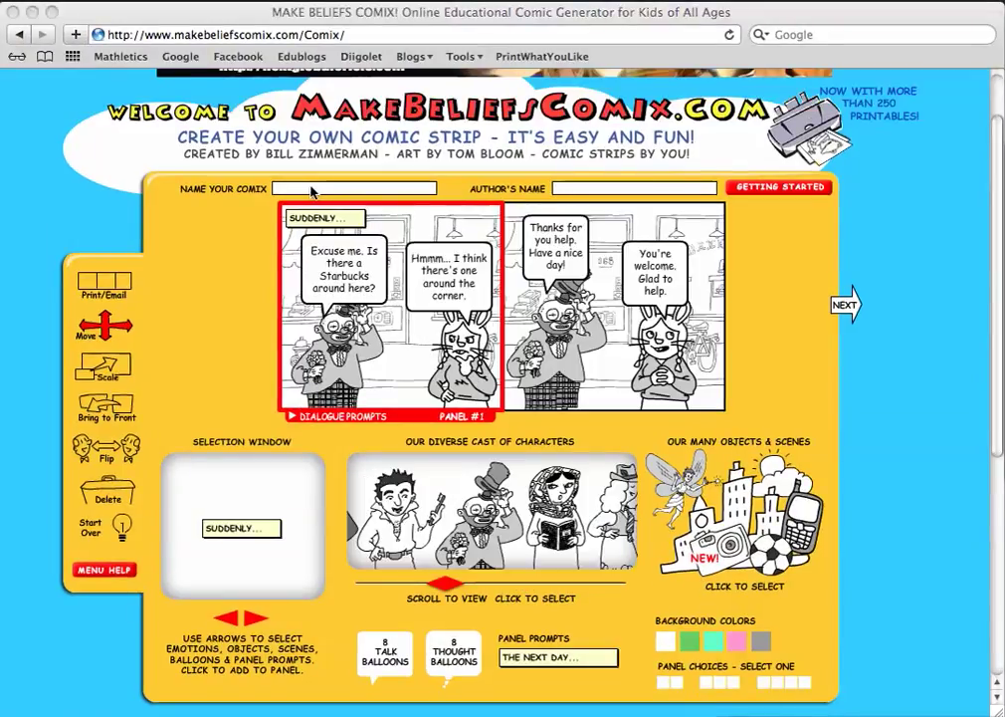
Title the comic 'The Lost Clown', enter the author's name, and finish the strip.
left_click(312, 189)
type("The Lost Clown")
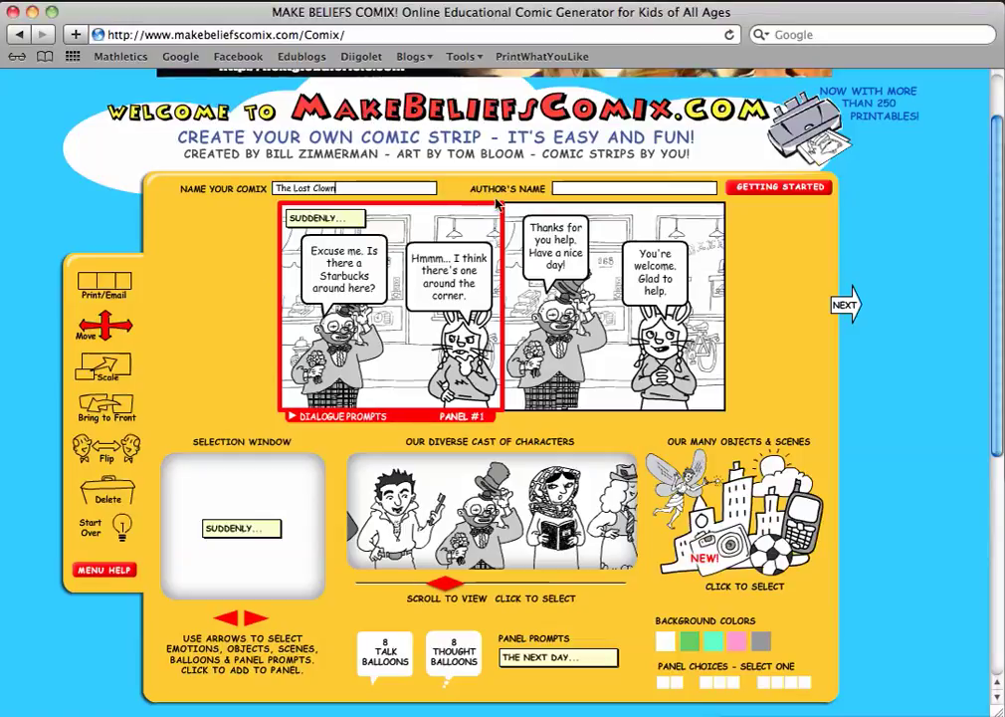
left_click(562, 189)
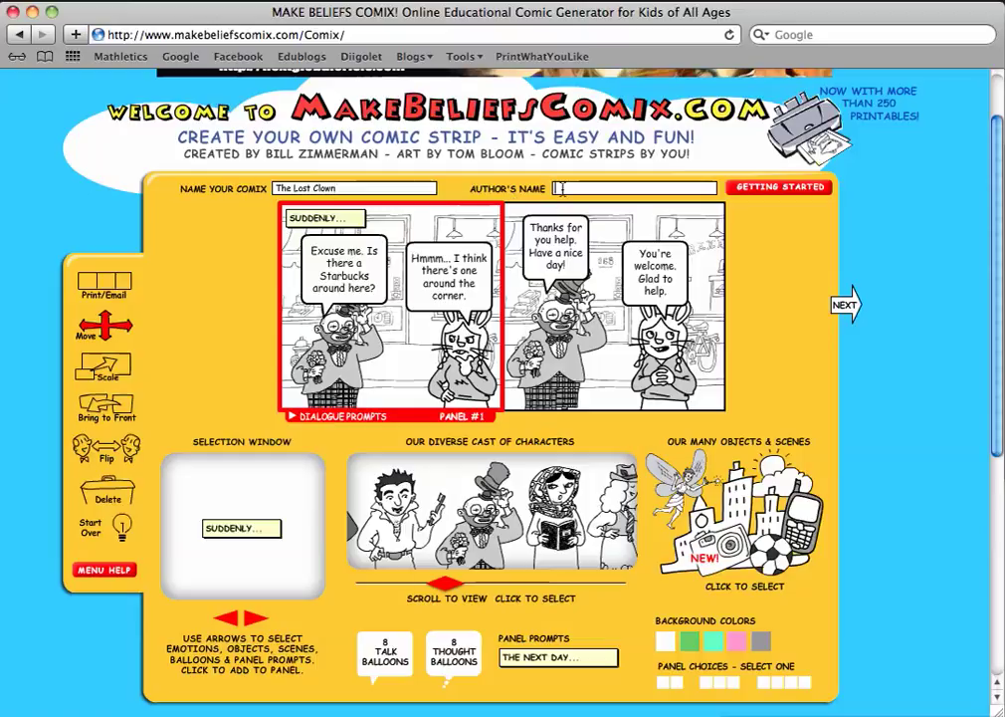
type("Stewart Whitney")
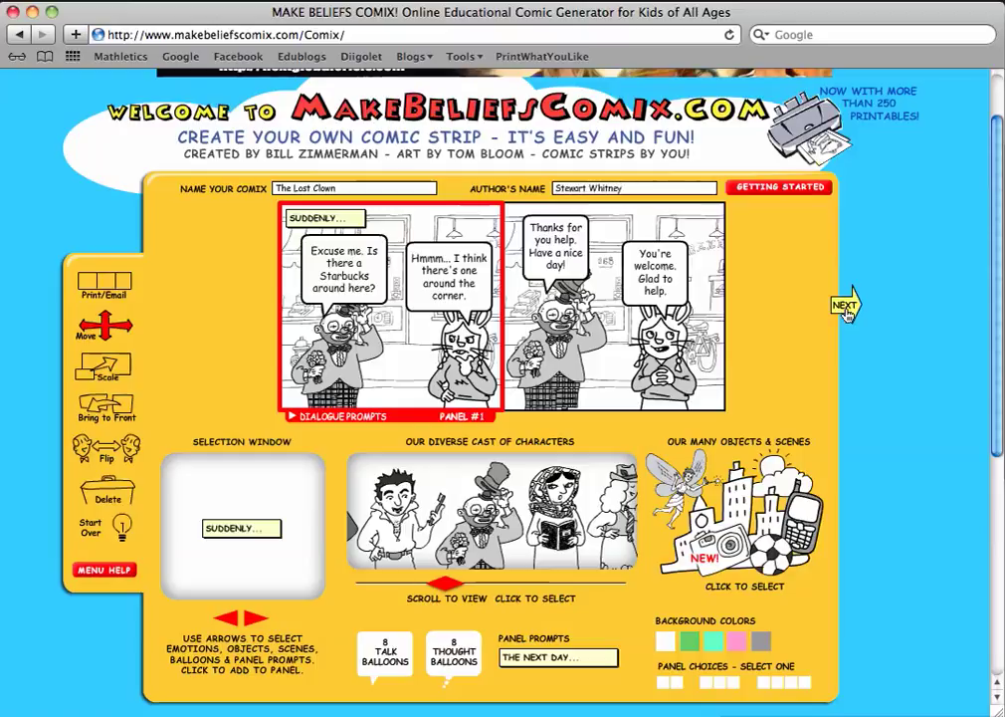
left_click(844, 307)
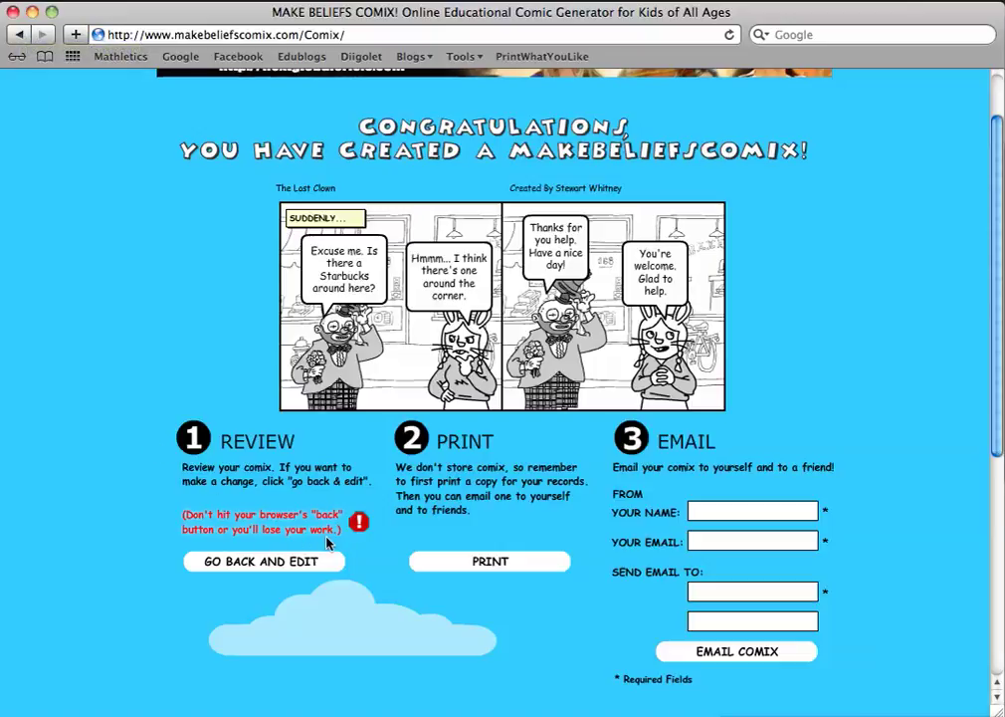
Return to editing, then finish again to redisplay 'The Lost Clown' on the Congratulations page.
left_click(264, 562)
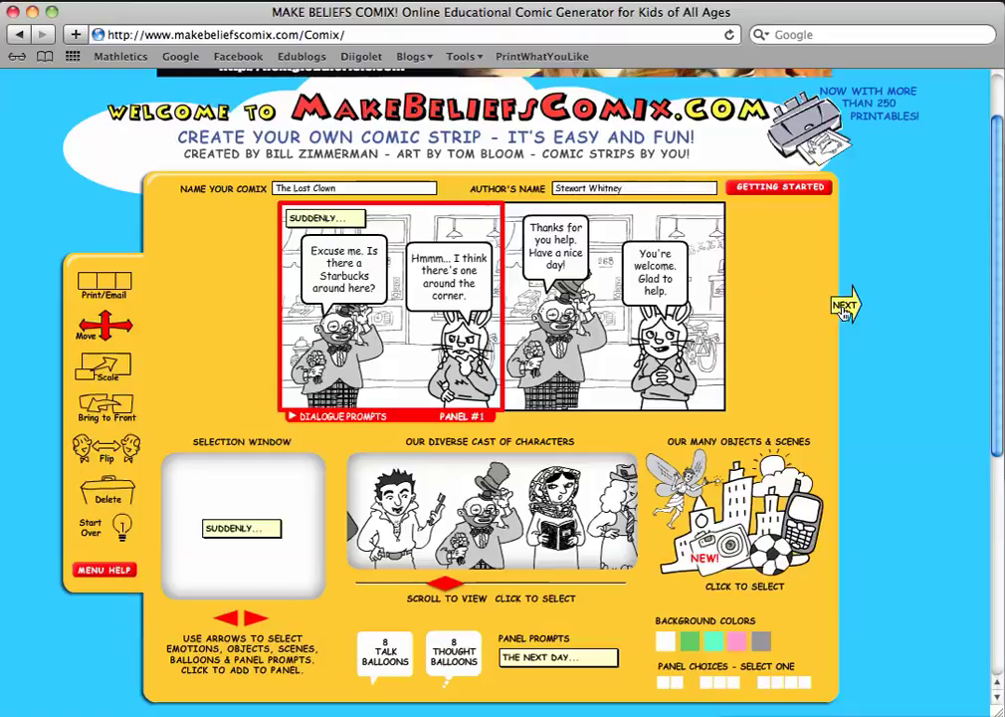
left_click(844, 309)
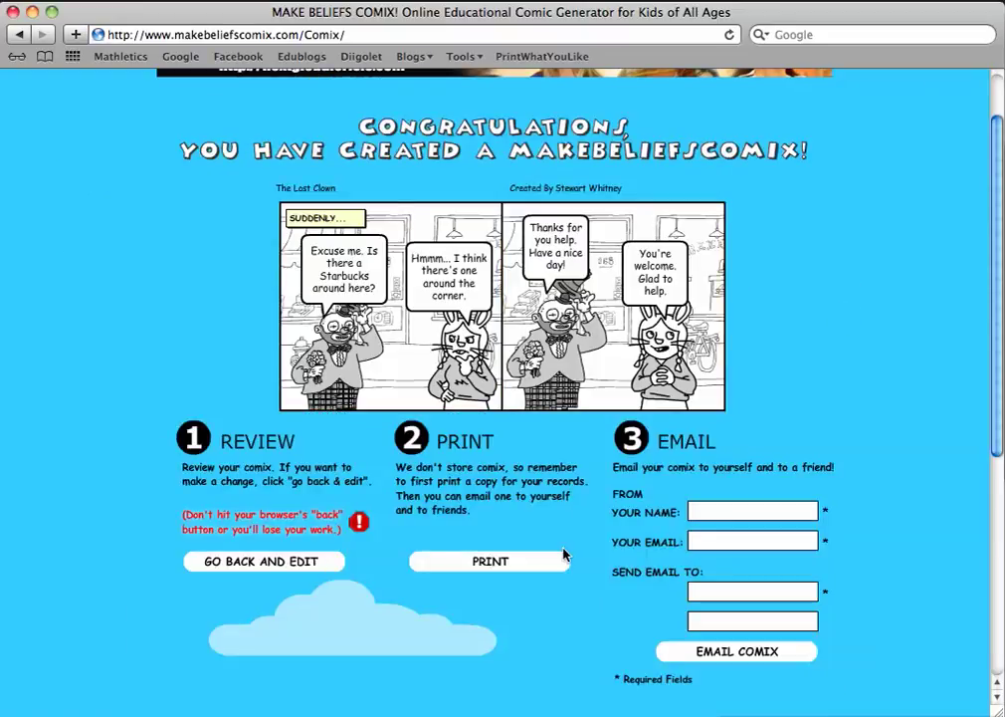